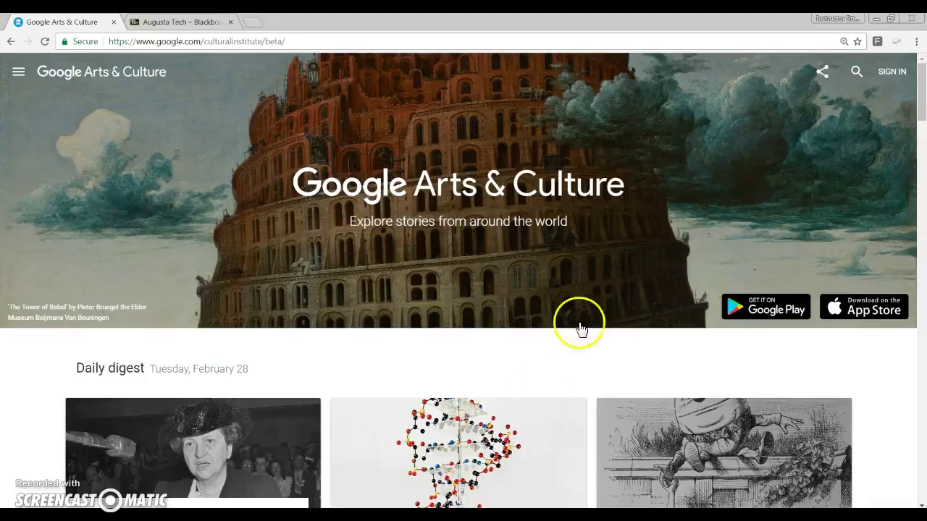
Sign in to Google Arts & Culture with the Augusta Technical College account, using the saved login credentials
click(897, 74)
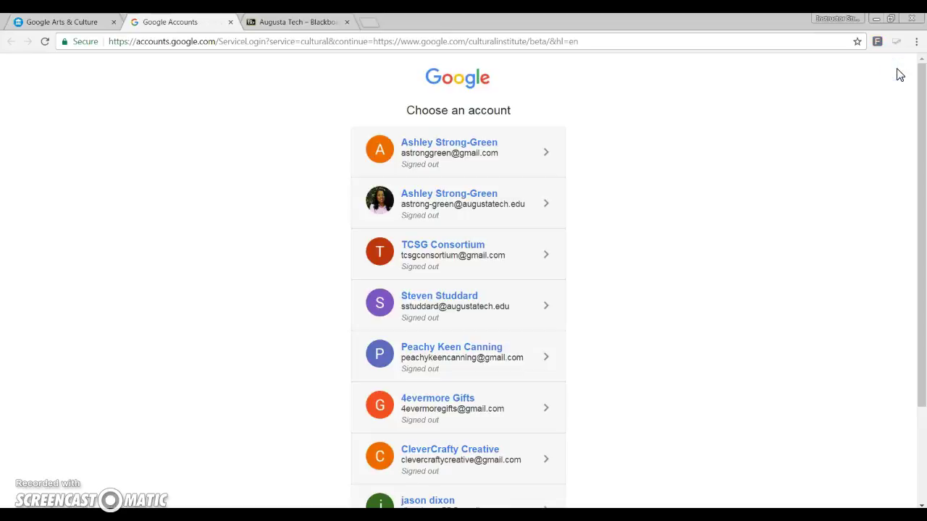
click(457, 199)
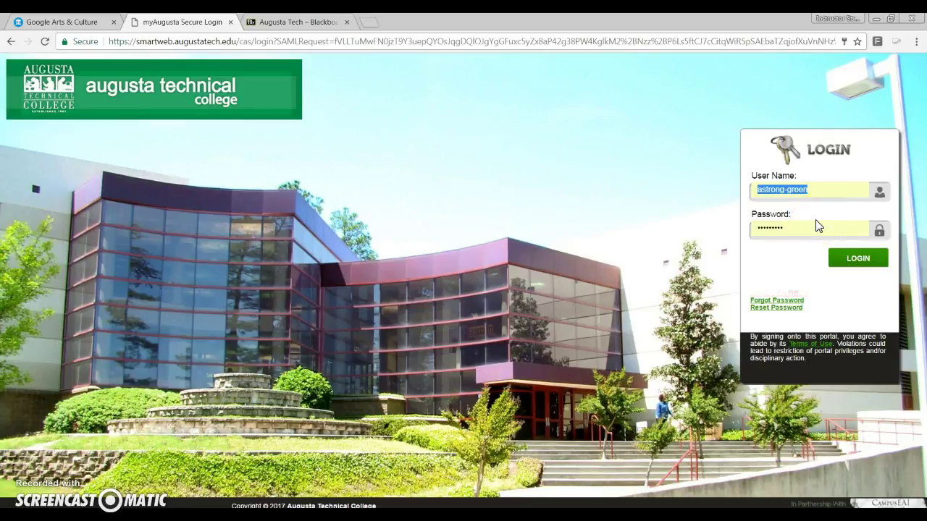
click(820, 223)
click(859, 261)
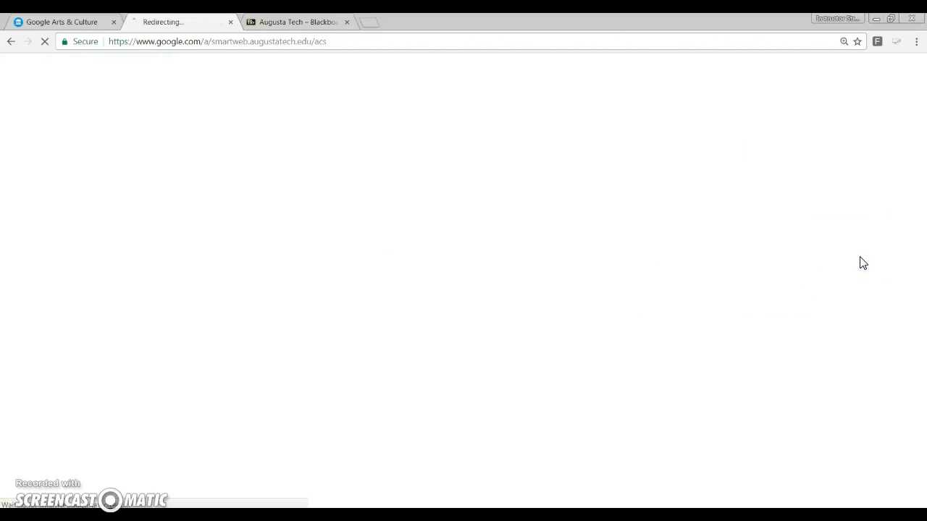
click(845, 255)
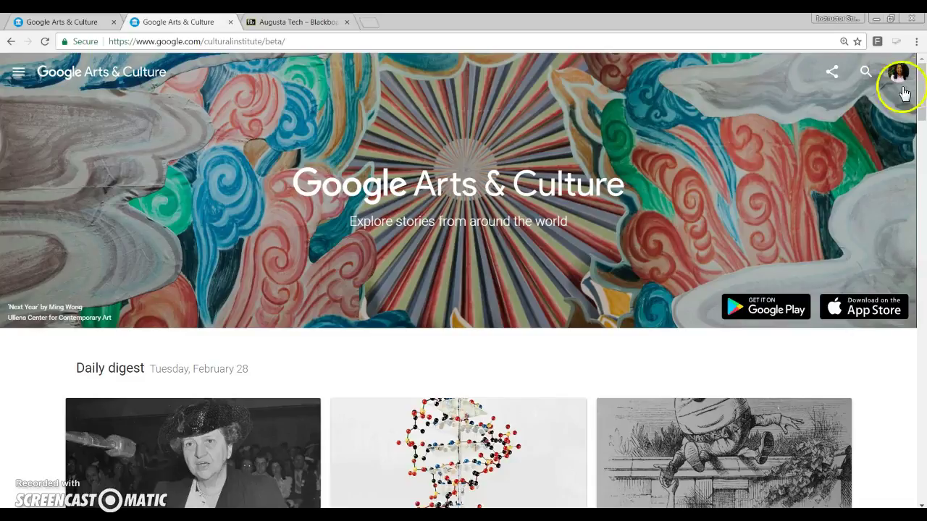
Search the site for "modernism" and open the best-match Modernism page
click(18, 74)
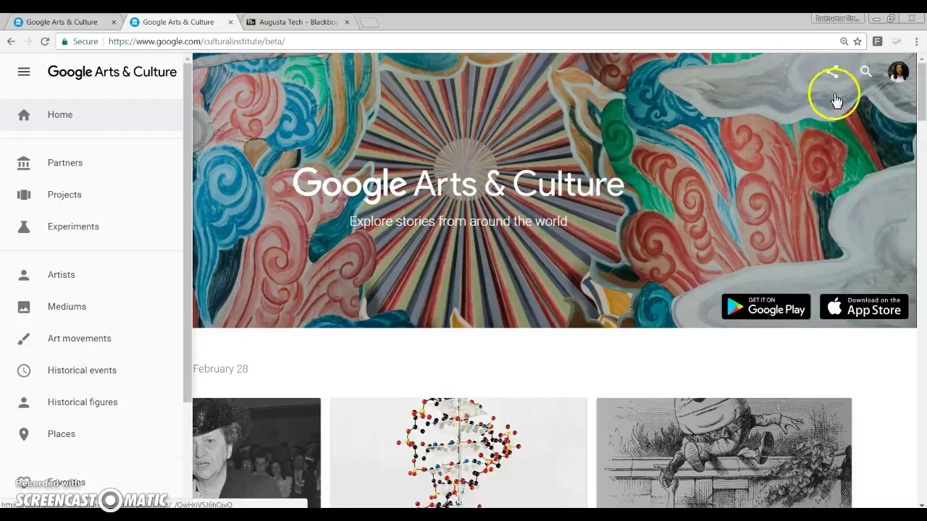
click(864, 73)
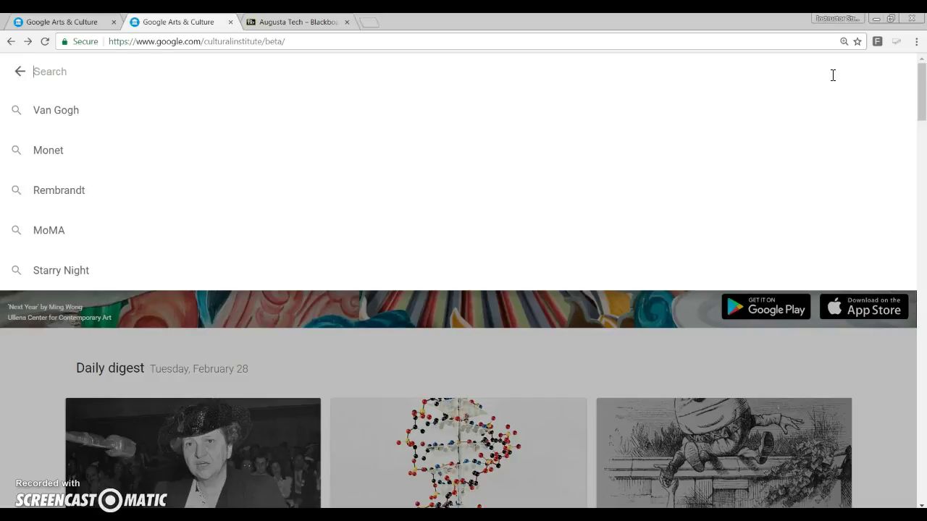
text(modernism)
key(Return)
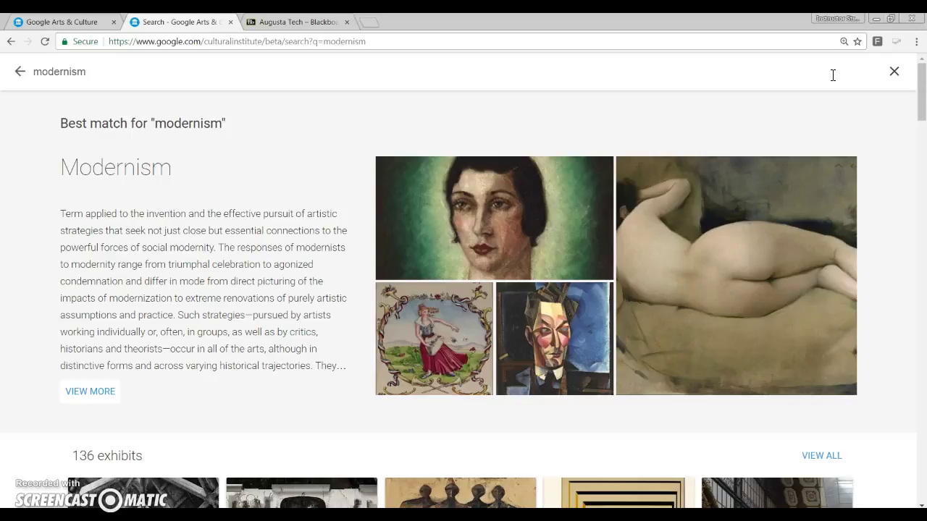
click(398, 225)
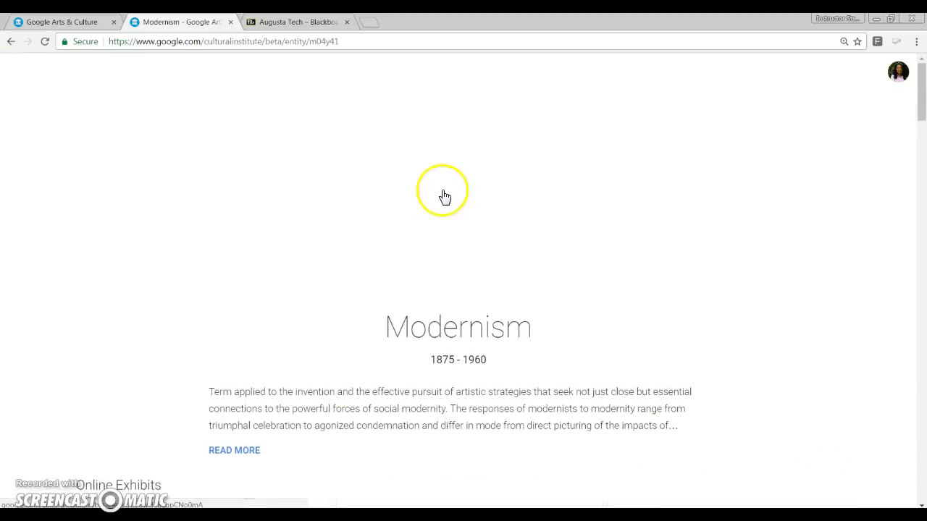
Open the artwork "Peasant girl with red skirt" from the Modernism items, review its details and add it to favorites
scroll(440, 192, down, 3)
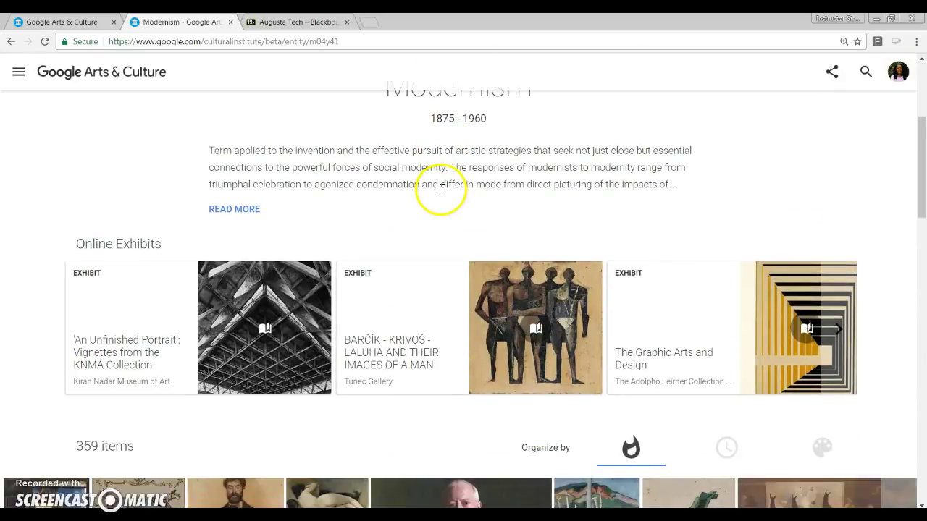
scroll(441, 193, down, 3)
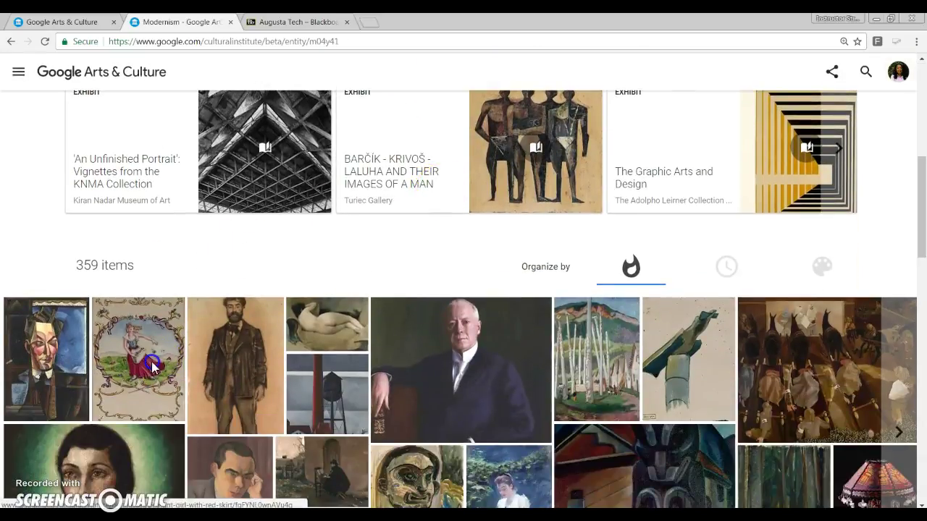
click(153, 366)
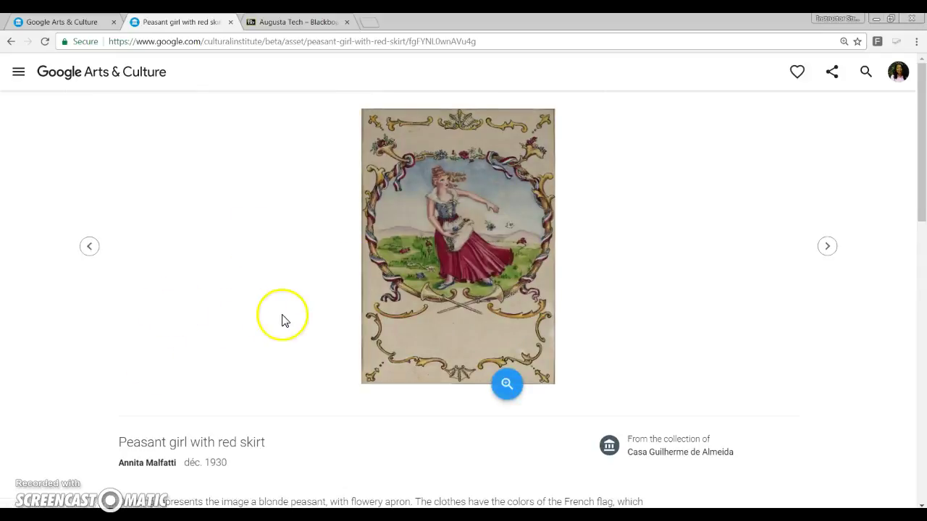
scroll(283, 318, down, 3)
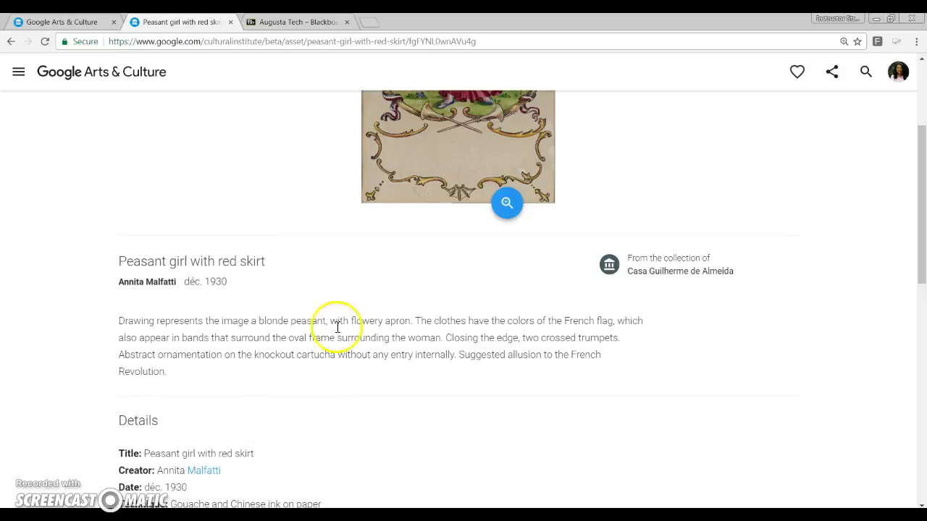
scroll(196, 330, down, 3)
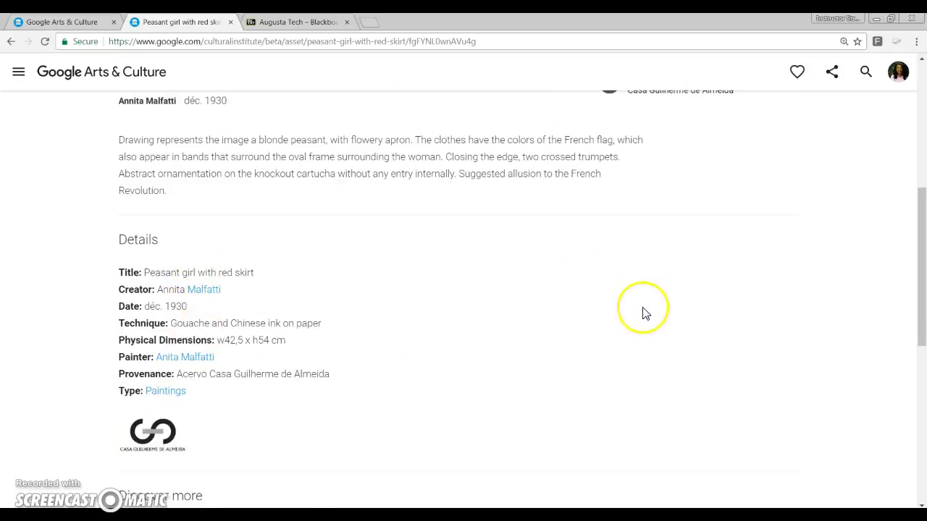
scroll(668, 367, up, 6)
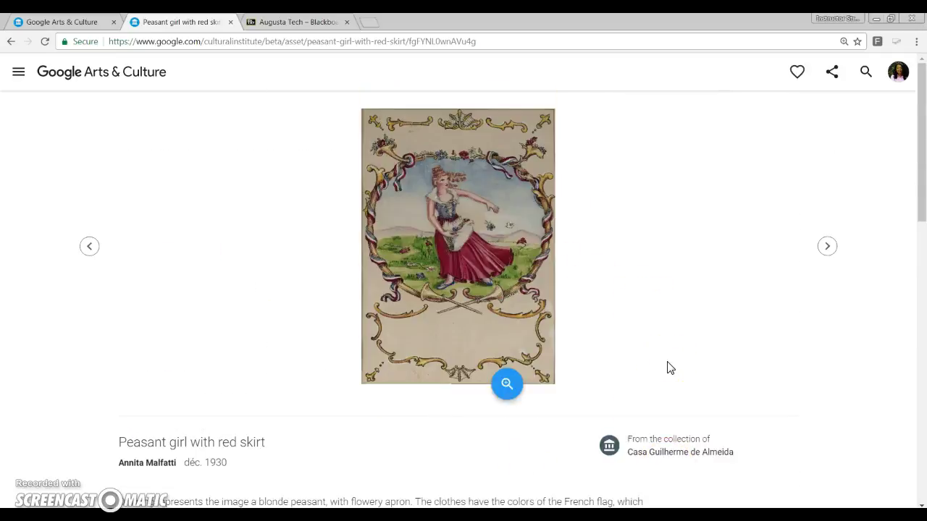
click(679, 336)
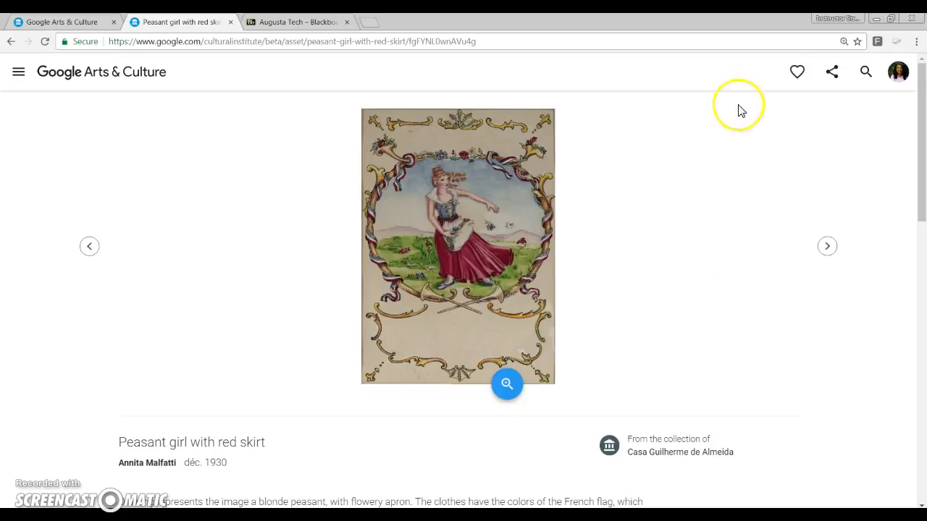
click(798, 76)
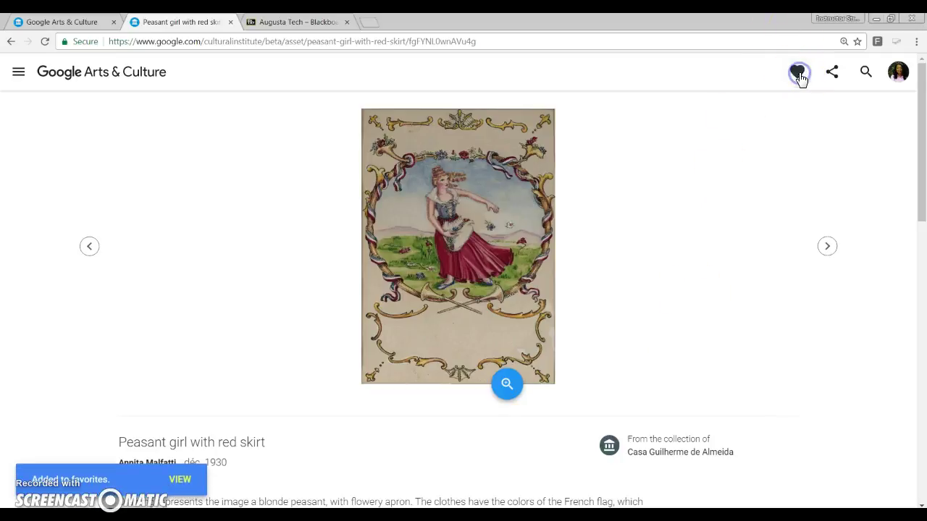
Browse onward through the Modernism artworks and add "Joaquim Mir" and "Painting each other" to favorites
click(829, 250)
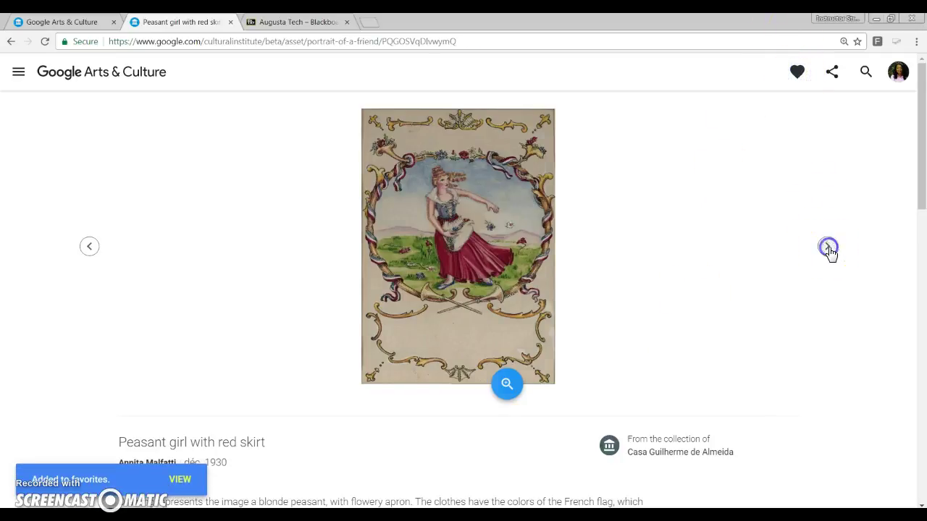
click(830, 251)
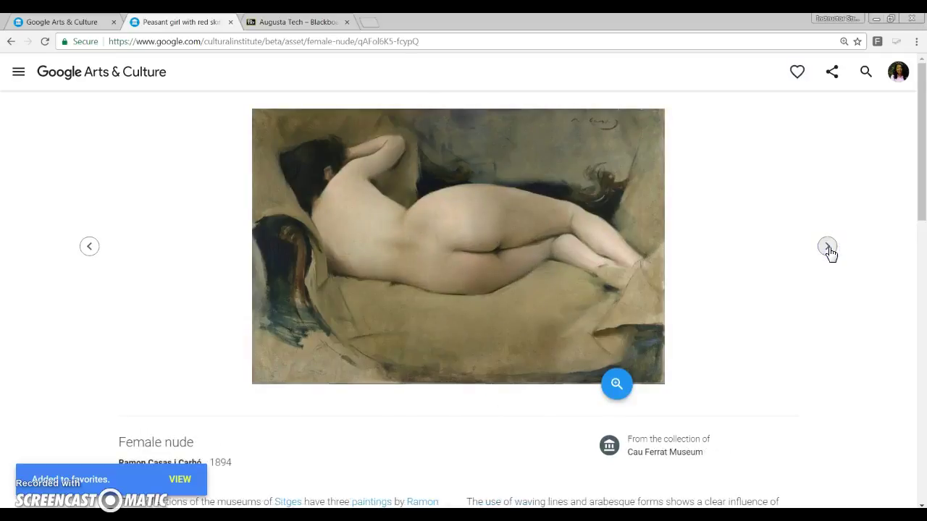
click(826, 245)
click(796, 71)
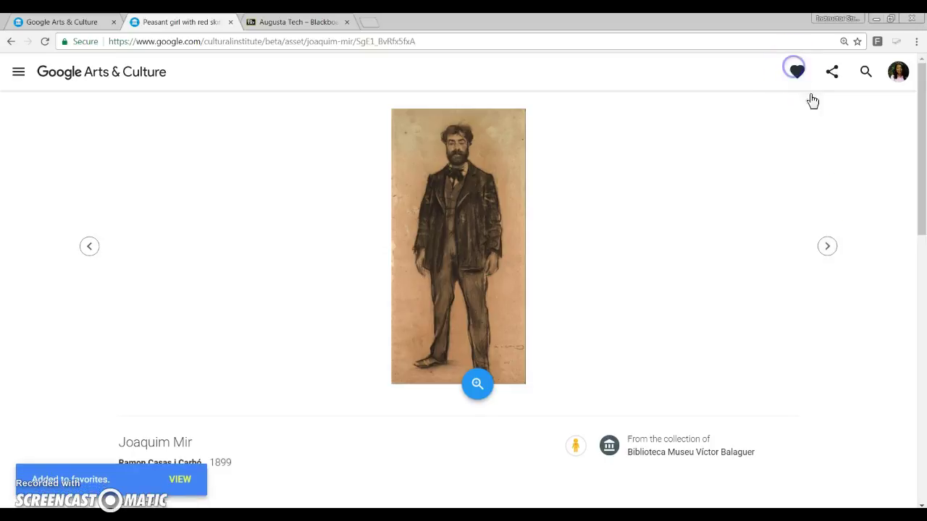
click(827, 253)
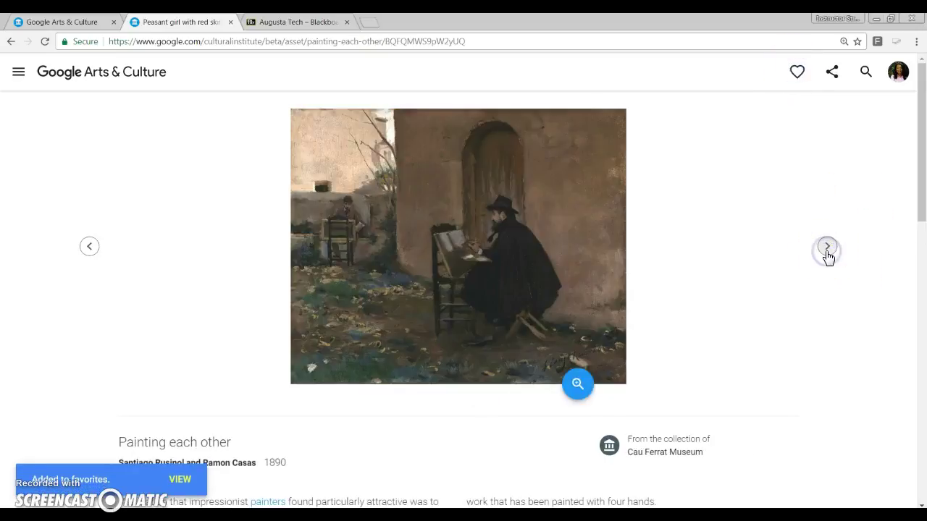
click(797, 70)
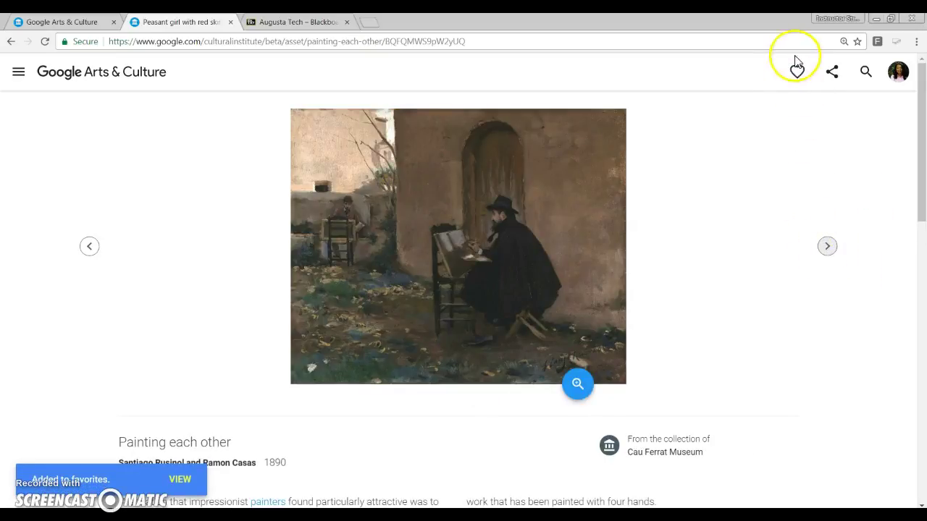
Skip past "Chimney and Water Tower" and add "Portrait of Baby de Almeida" to favorites
click(840, 269)
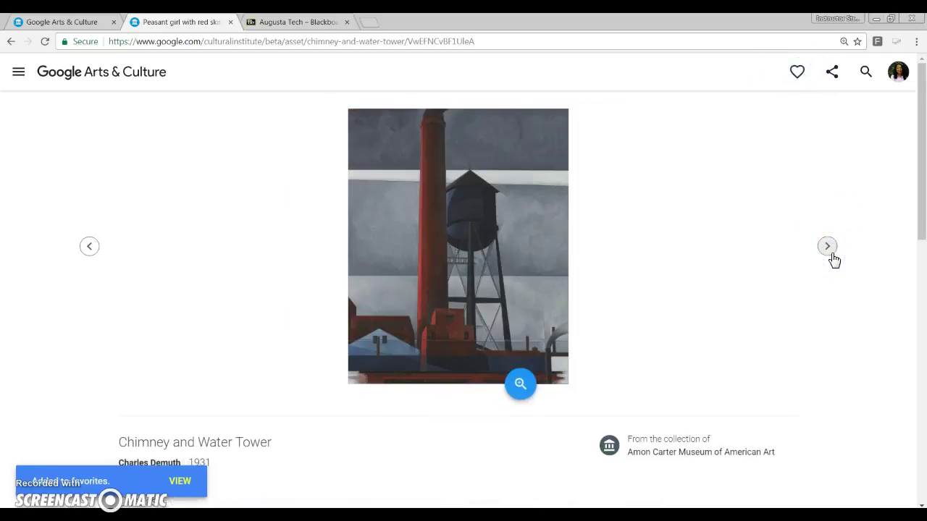
click(833, 256)
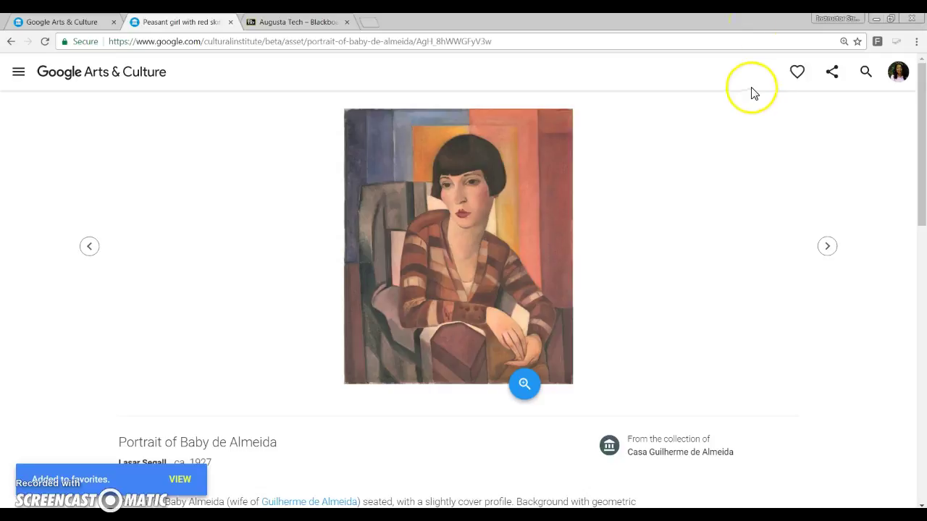
click(797, 71)
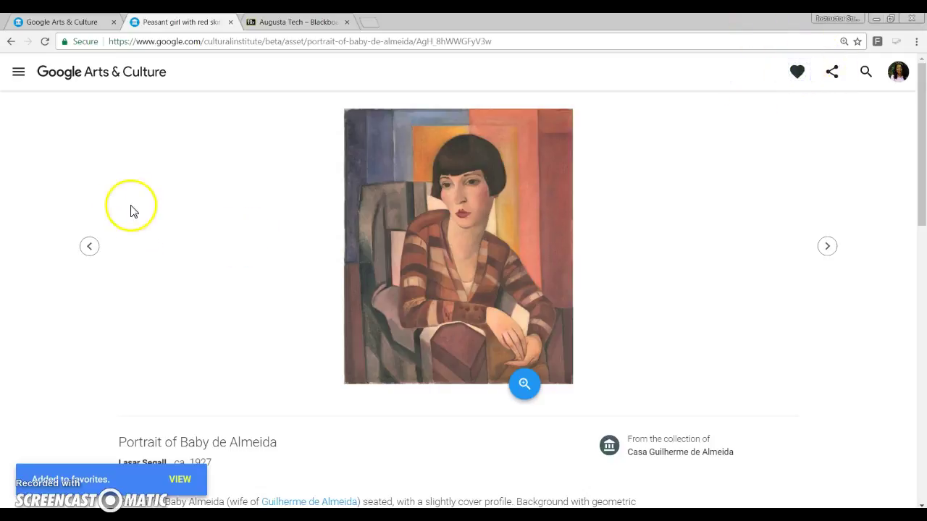
Go to the saved favorites and start creating a new collection
click(16, 75)
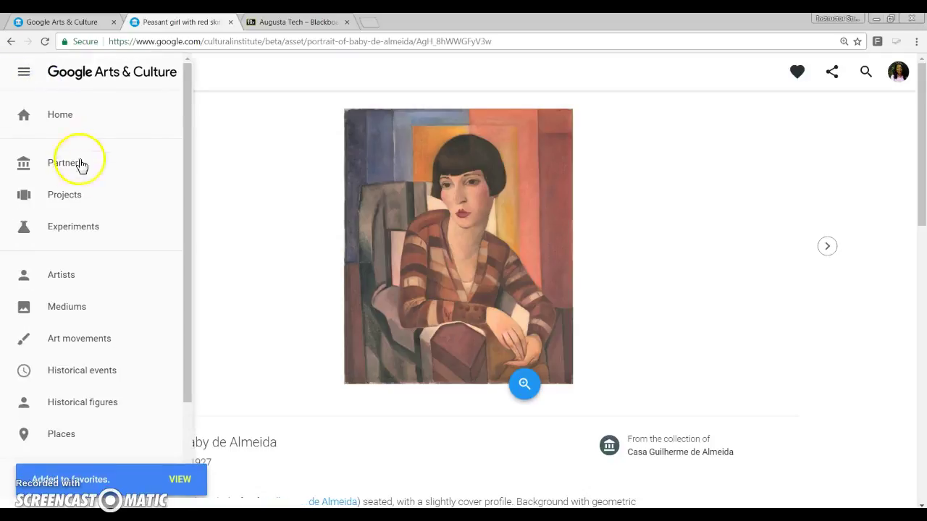
scroll(80, 181, down, 2)
click(66, 349)
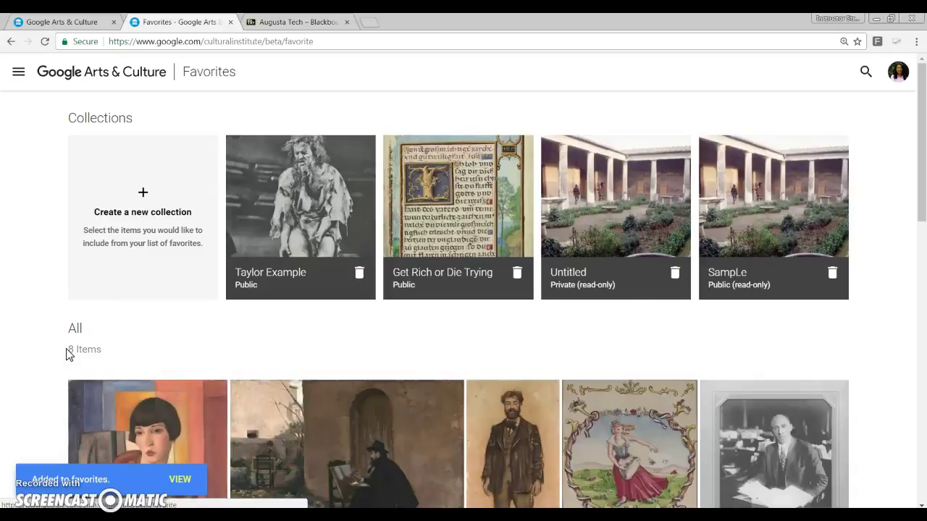
click(137, 183)
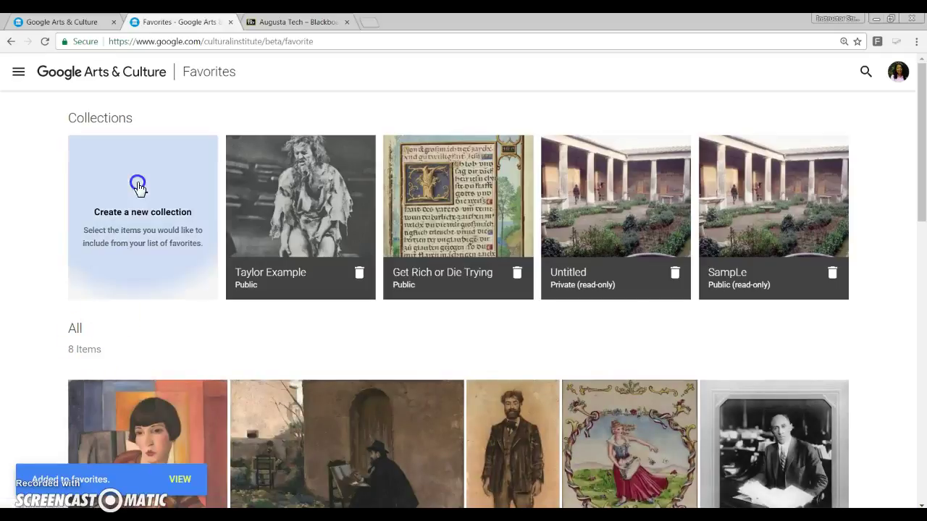
click(166, 186)
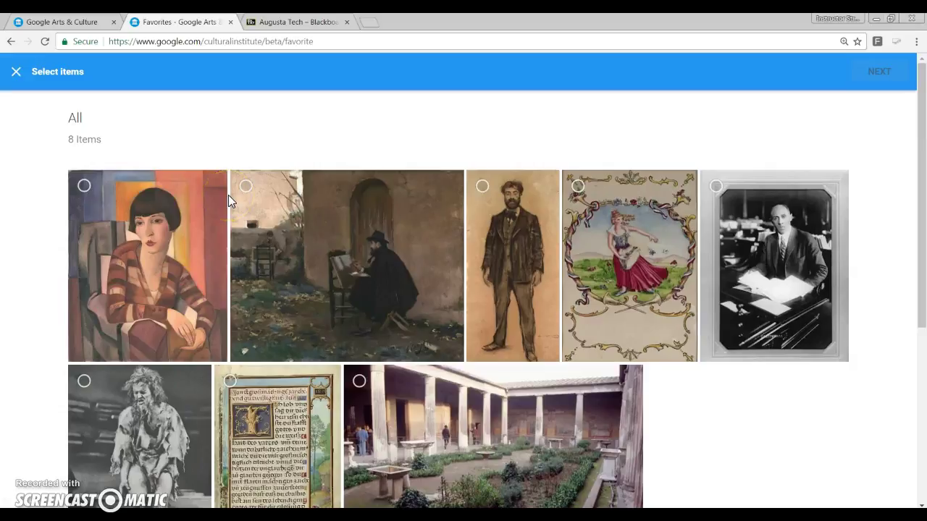
Include the four newly favorited artworks, from the seated woman's portrait to the peasant girl, and proceed to the collection details
scroll(228, 194, down, 1)
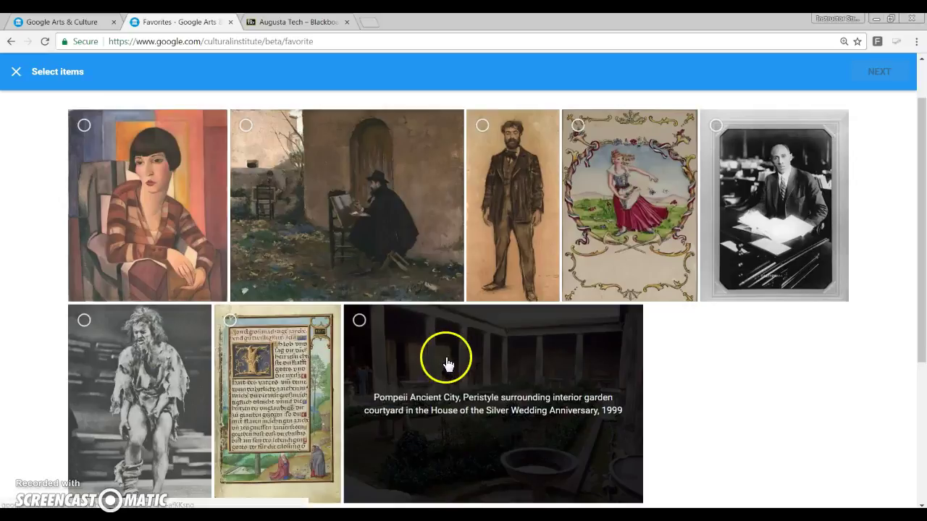
scroll(456, 360, up, 1)
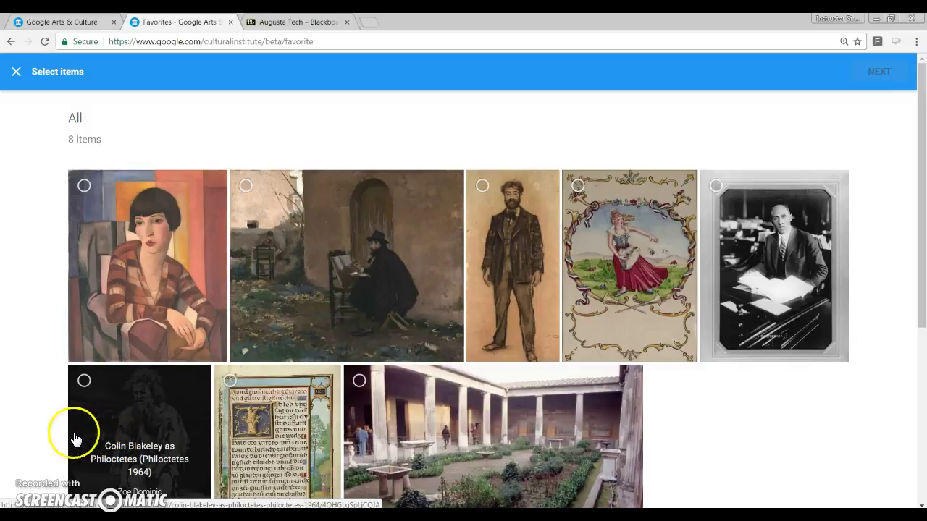
click(84, 189)
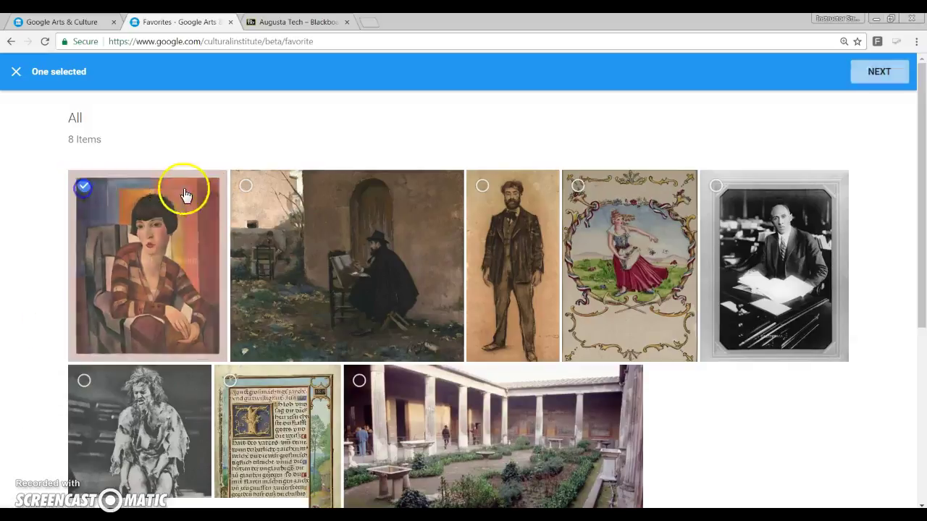
click(246, 188)
click(483, 186)
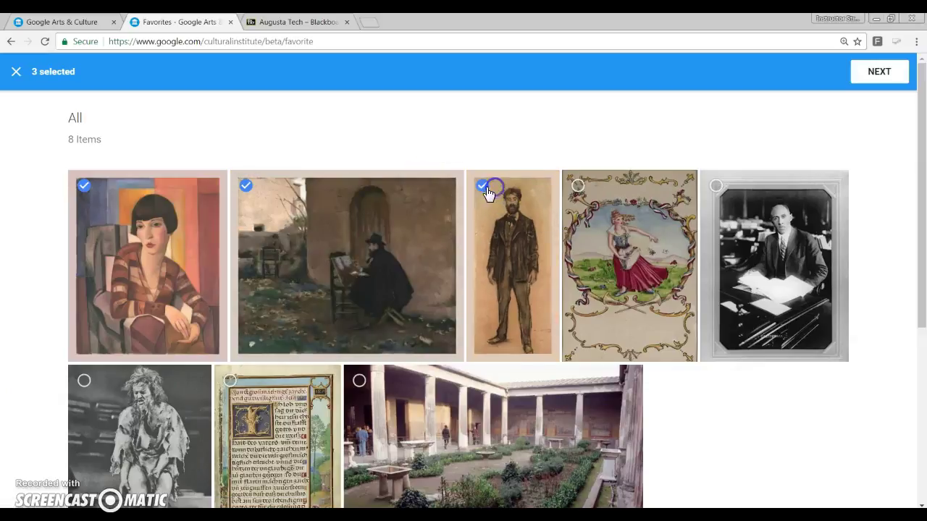
click(573, 186)
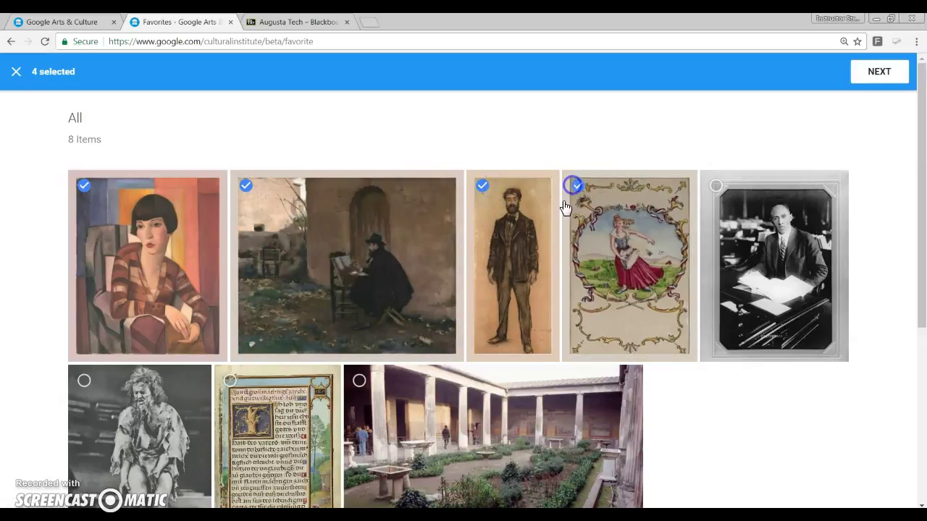
click(884, 71)
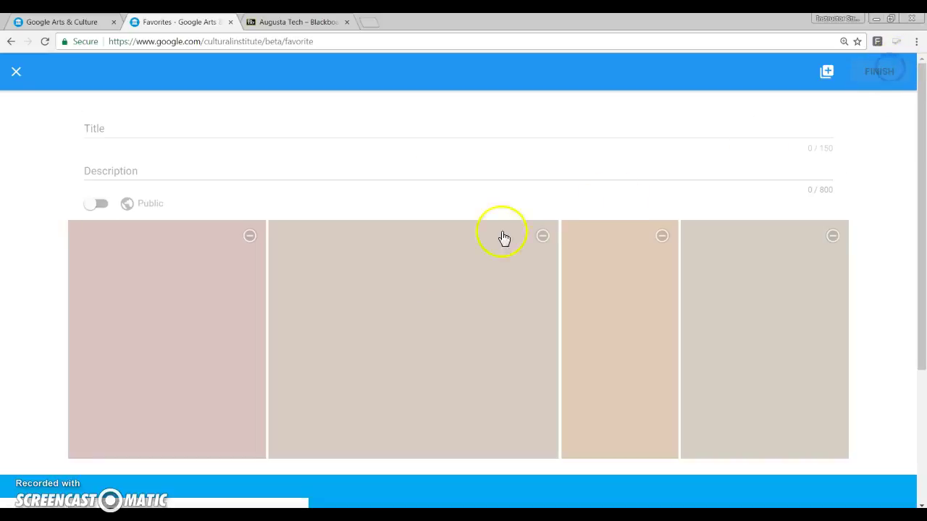
Title the collection "Modernism Collect of" followed by the creator's full name
click(105, 122)
text(Mo)
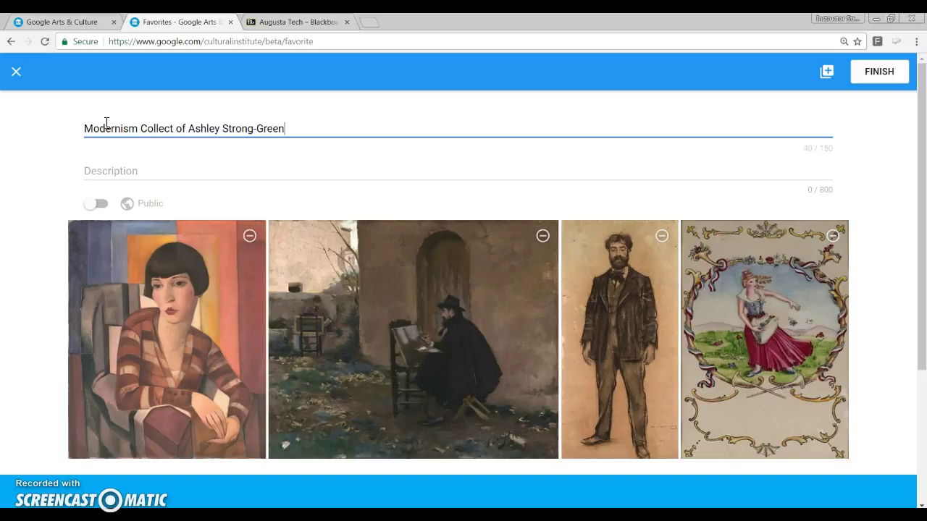
Make the collection public, give it the description "A few words to describe the collection." and finish creating it
click(134, 170)
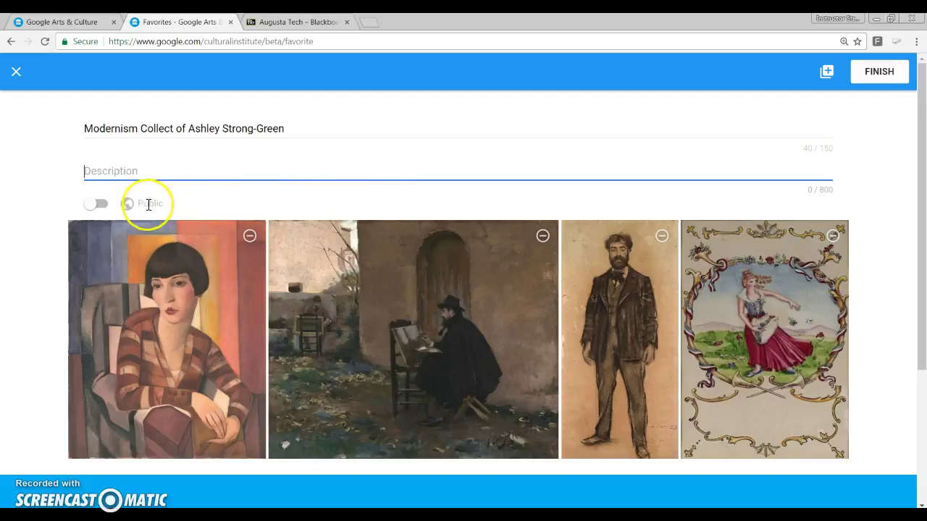
click(105, 207)
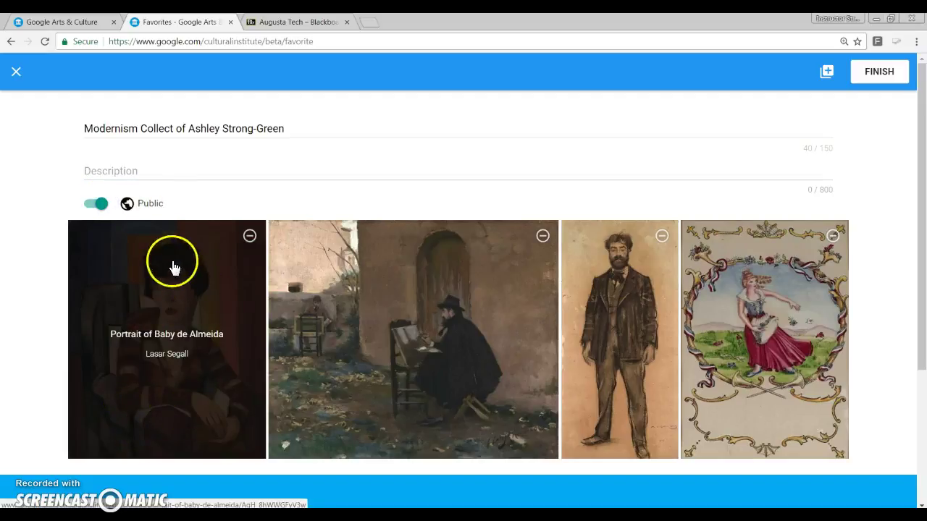
click(144, 156)
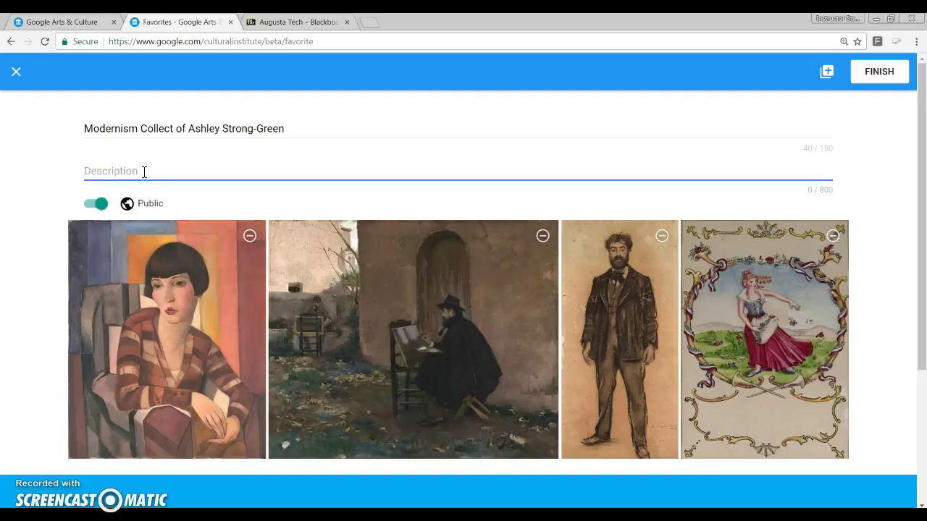
text(A few words to desc)
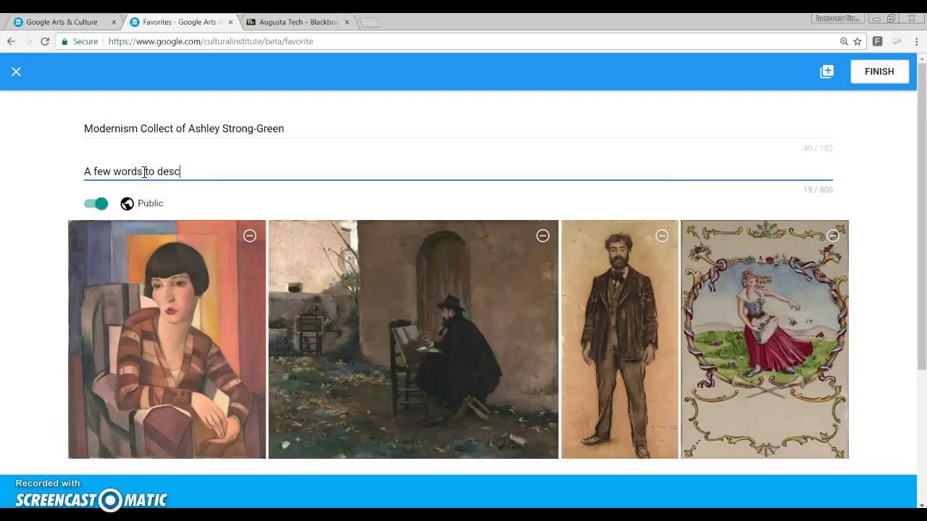
text(ribe the collection.)
click(865, 71)
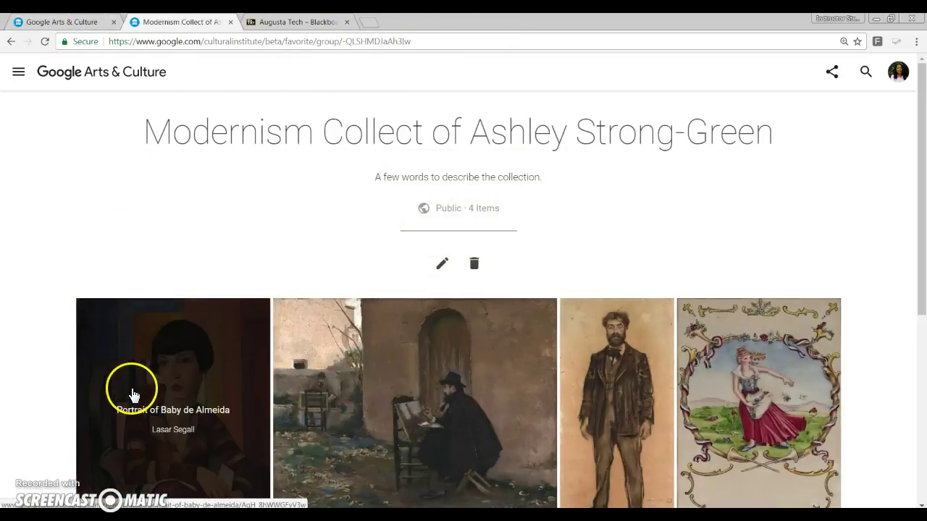
Select the full web address of the finished collection page
click(439, 39)
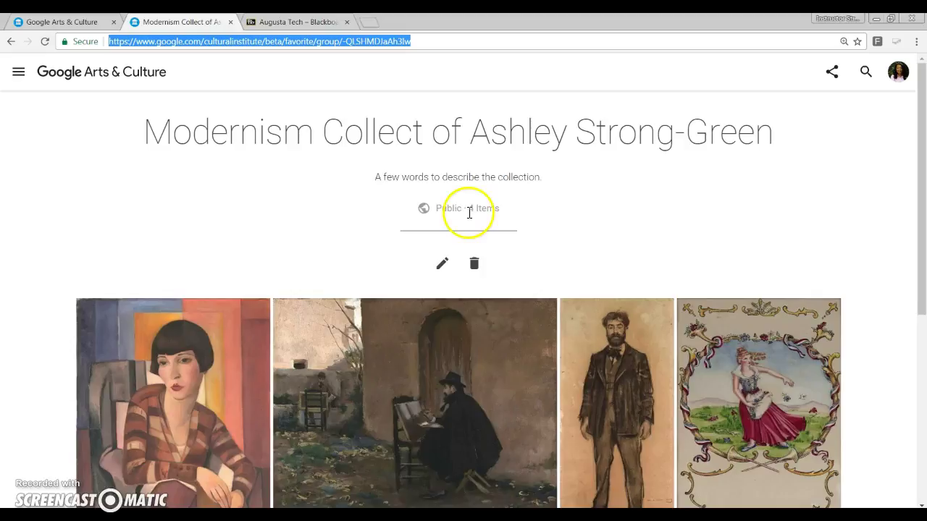
Reopen the collection for editing, select its description text, and save to return to the collection page and its artworks
click(441, 264)
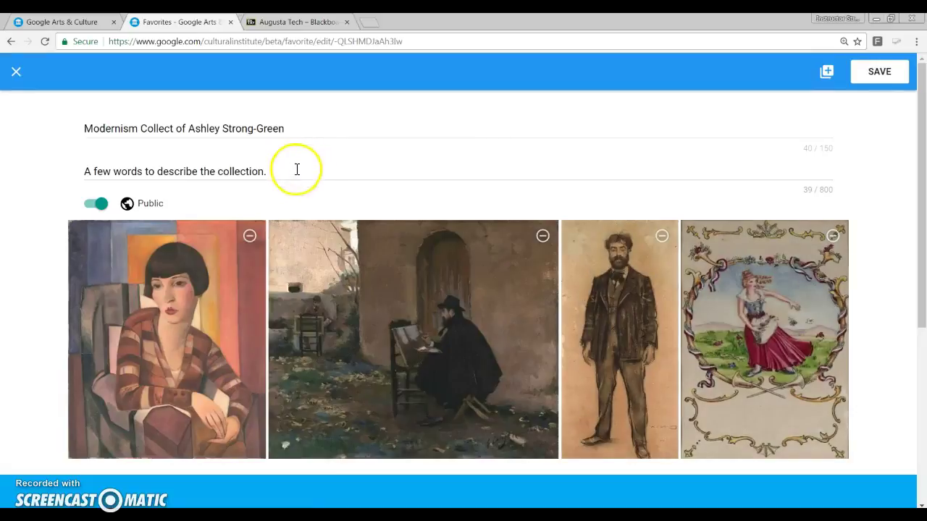
drag(267, 172, 42, 162)
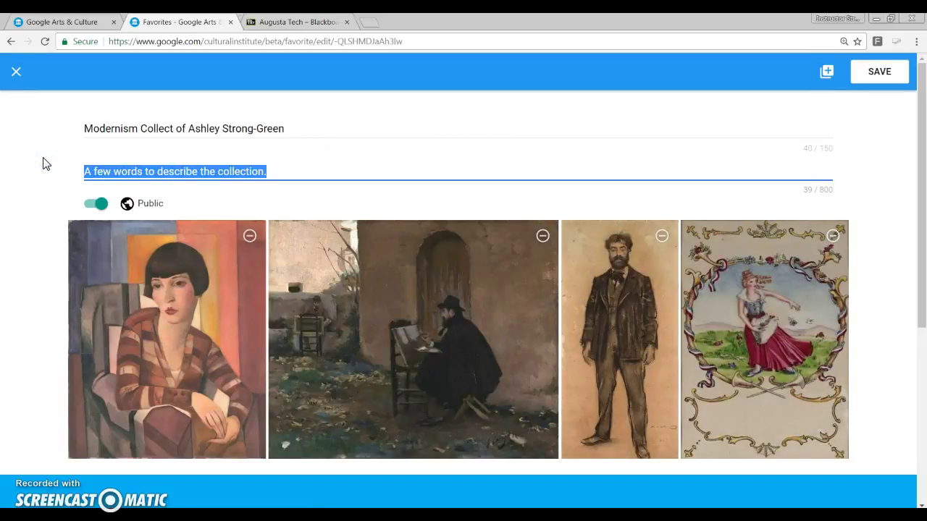
click(879, 79)
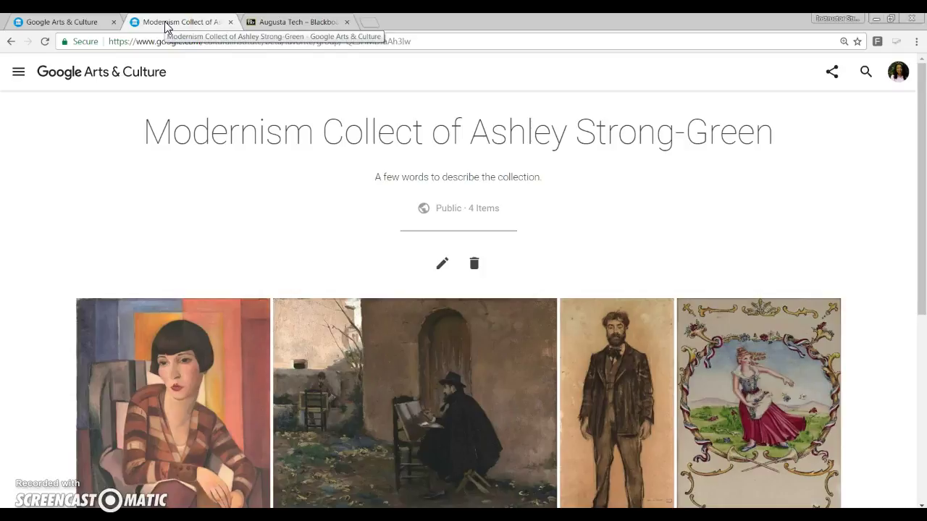
scroll(345, 172, down, 3)
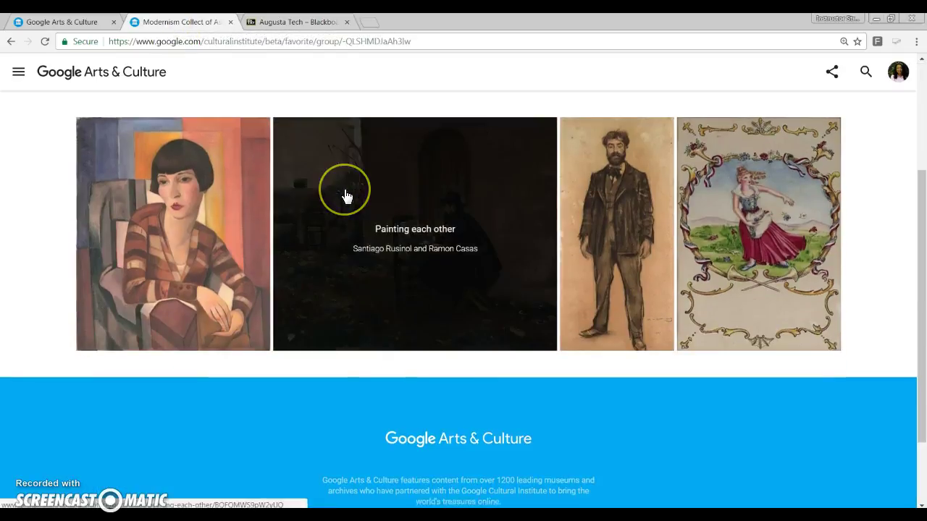
scroll(345, 193, up, 1)
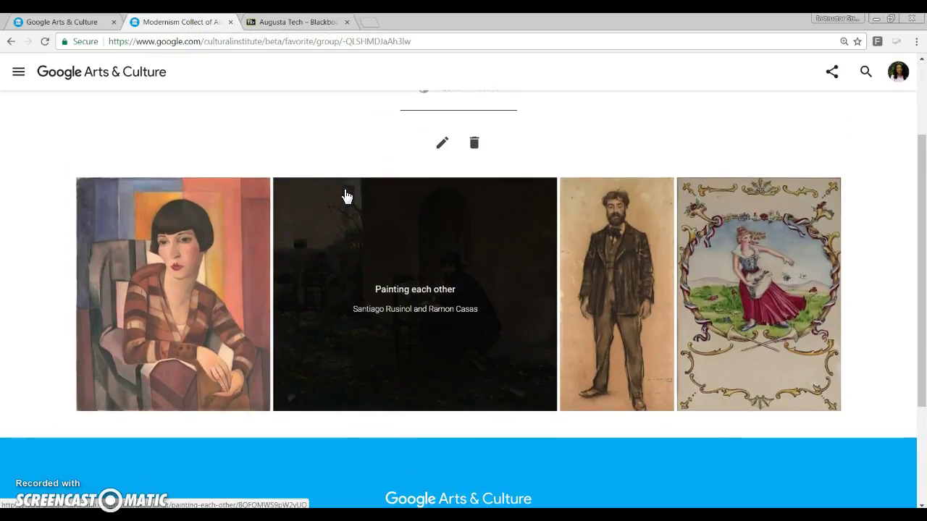